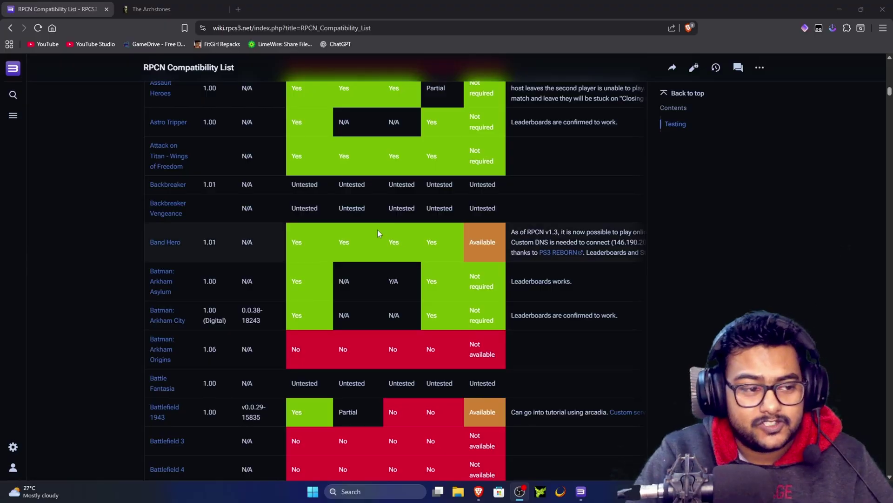
Step: Look up the netplay status of Demon's Souls in the RPCN Compatibility List
scroll(377, 230, "up", 15)
scroll(398, 224, "up", 15)
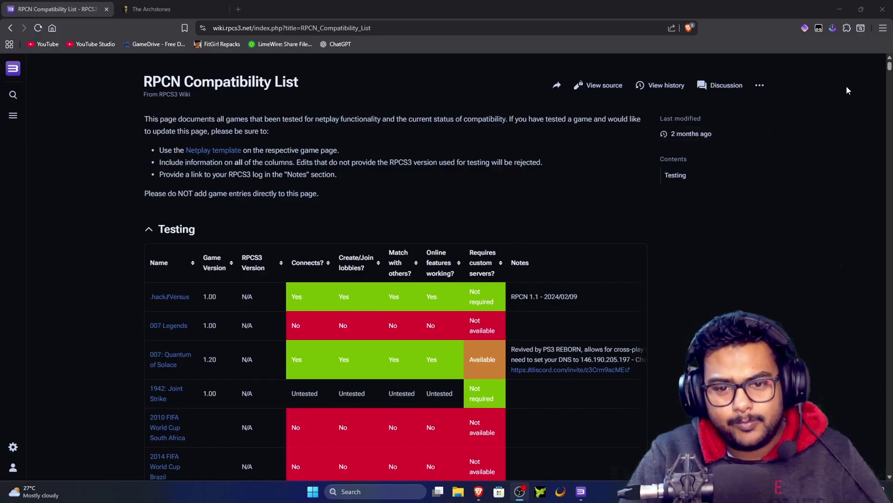
left_click_drag(889, 66, 888, 149)
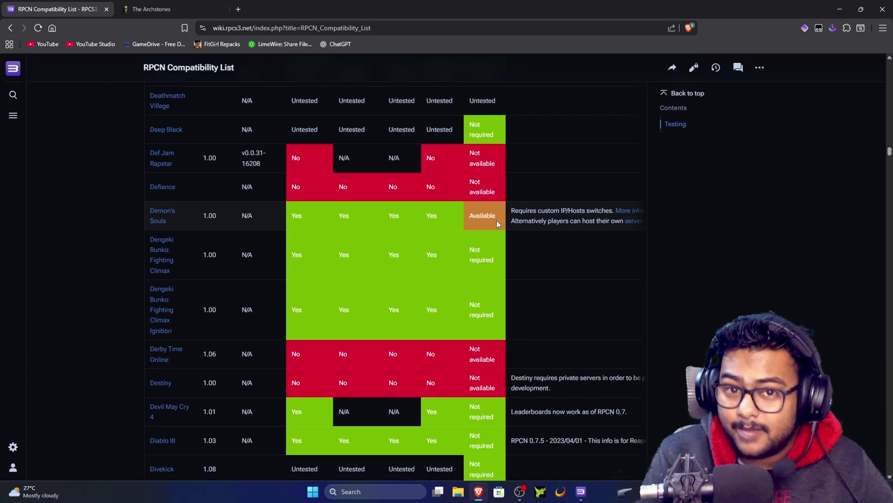
Step: Review the PS3 and RPCS3 connection instructions on The Archstones server info page
key("ctrl+Tab")
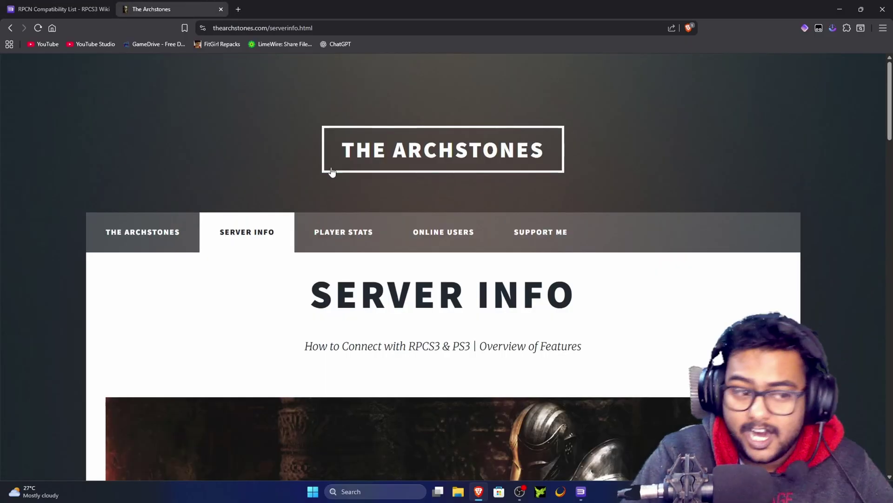
scroll(550, 186, "down", 5)
scroll(688, 184, "up", 3)
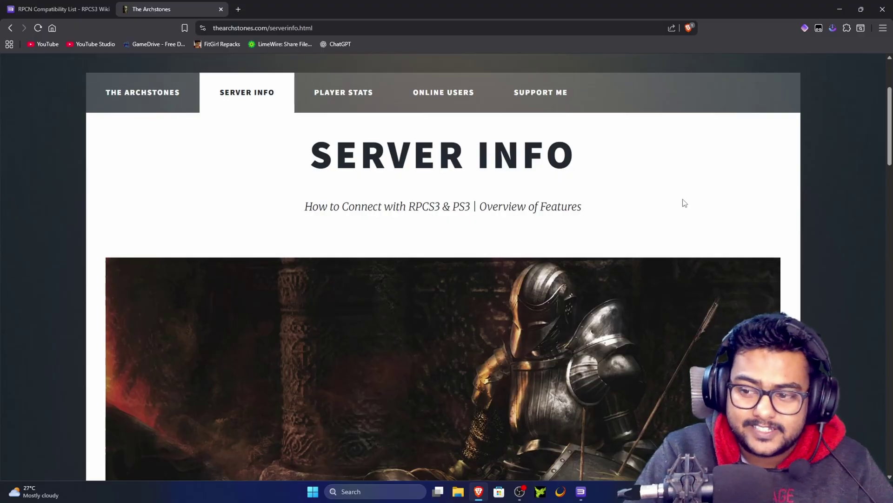
scroll(682, 202, "down", 7)
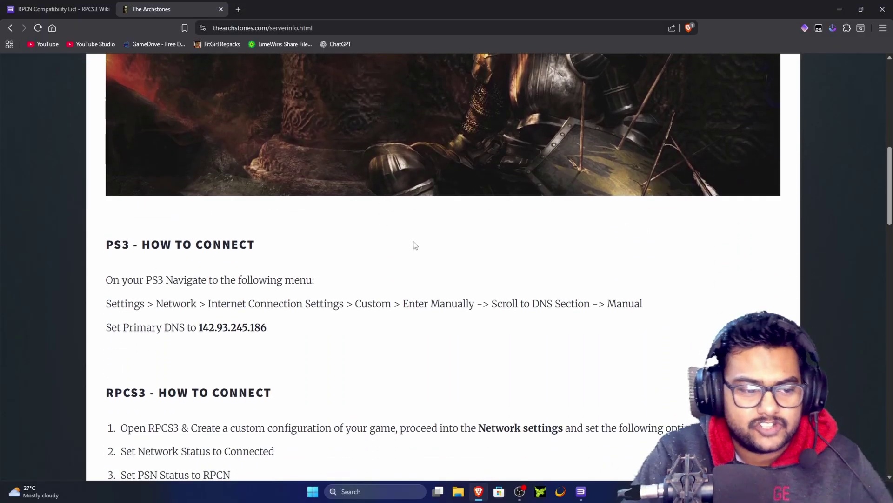
scroll(412, 243, "down", 2)
left_click_drag(101, 164, 286, 189)
left_click(355, 261)
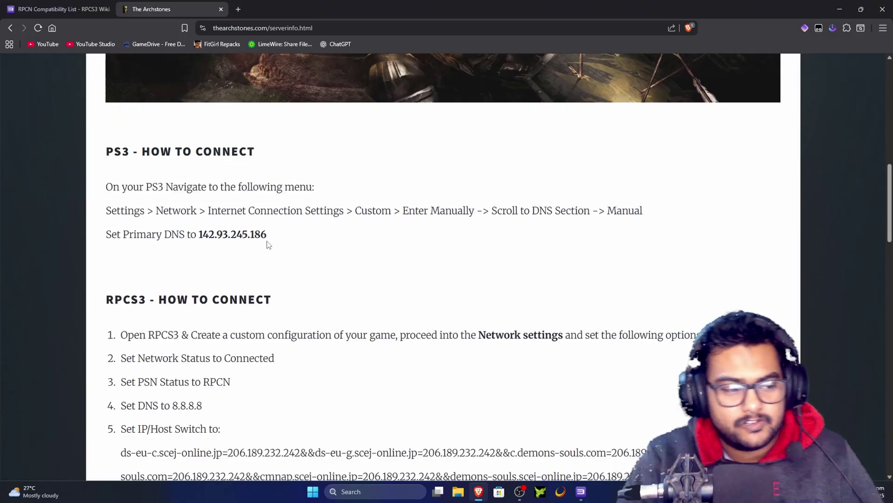
scroll(265, 243, "down", 2)
left_click_drag(335, 235, 68, 202)
double_click(68, 202)
left_click(314, 218)
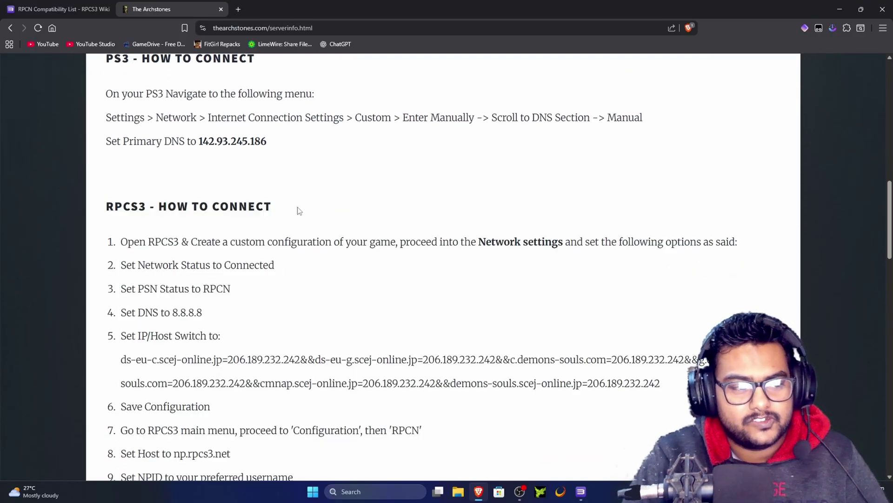
scroll(314, 218, "down", 2)
Step: Switch to RPCS3 and open the RPCN account settings
left_click(581, 491)
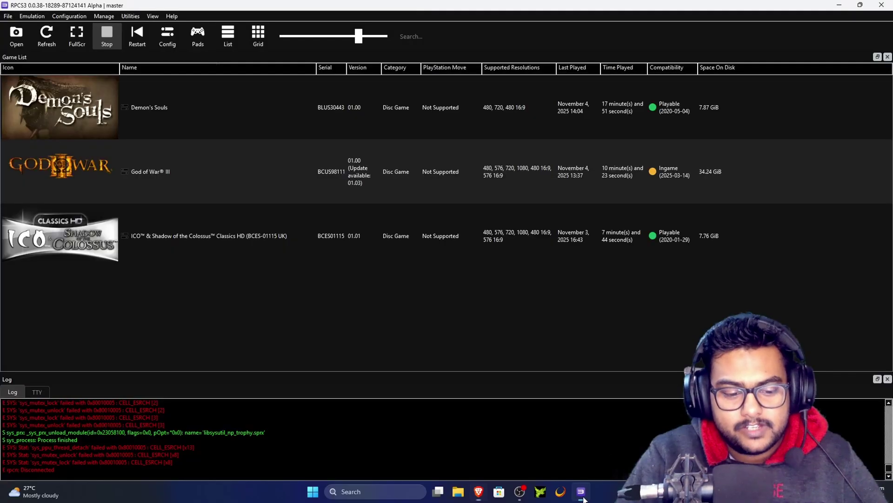
left_click(81, 18)
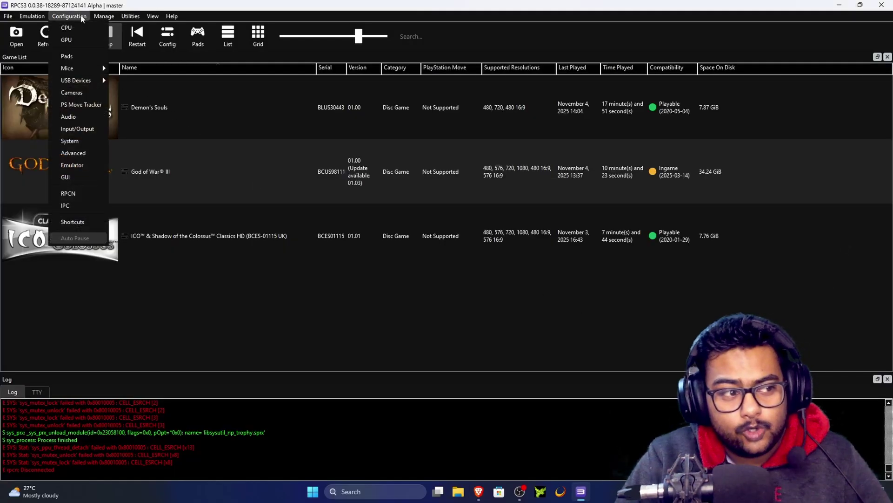
left_click(77, 193)
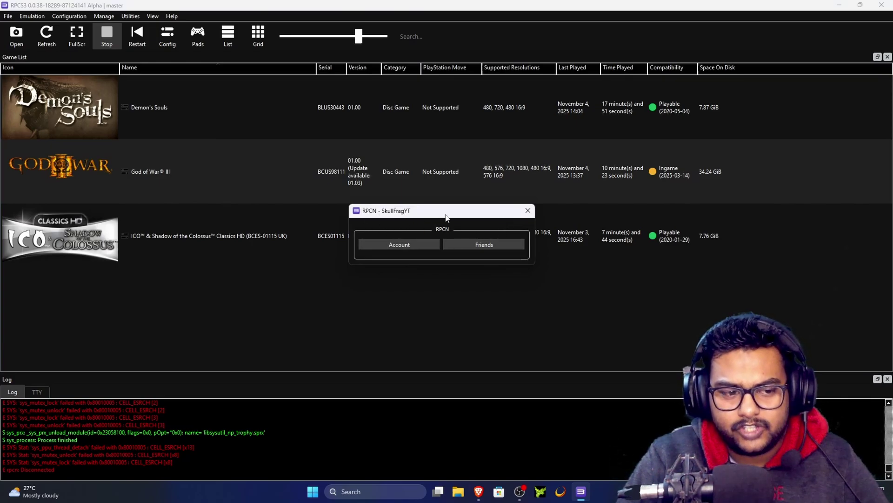
left_click(421, 225)
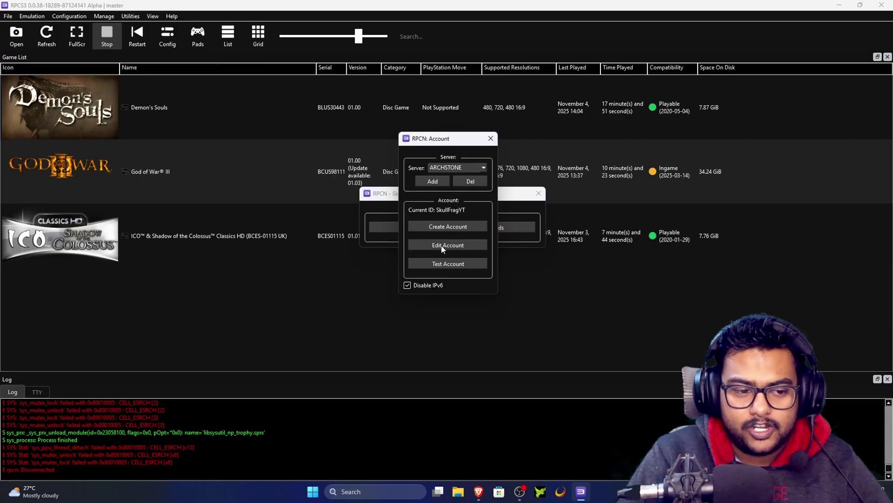
Step: Examine the existing account's username, password and token fields, and the username requirements for creating an account
left_click(455, 246)
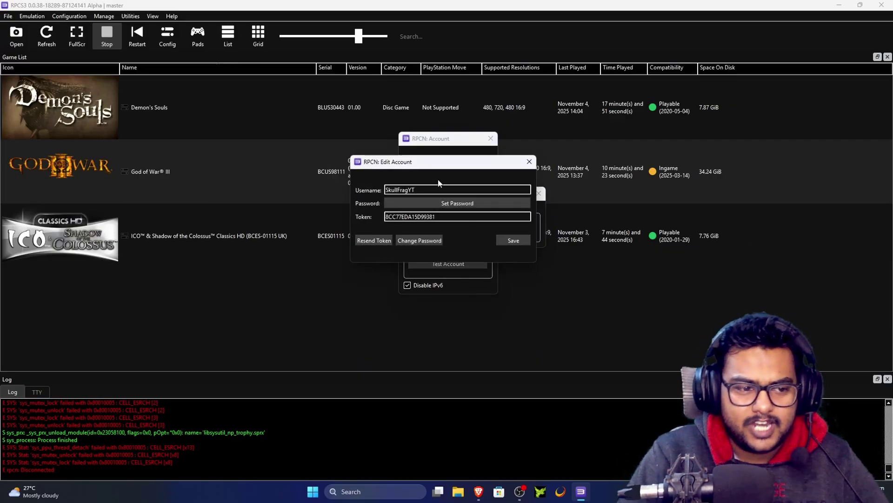
left_click(421, 191)
double_click(421, 190)
left_click(428, 191)
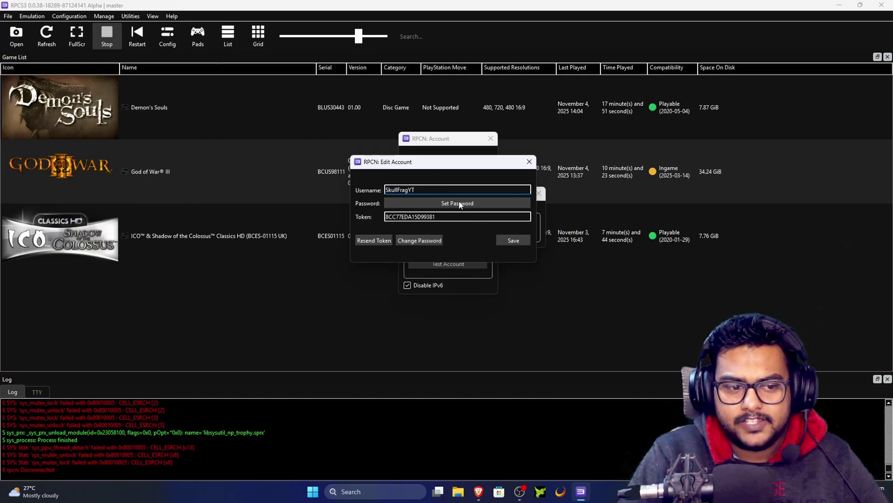
left_click(530, 162)
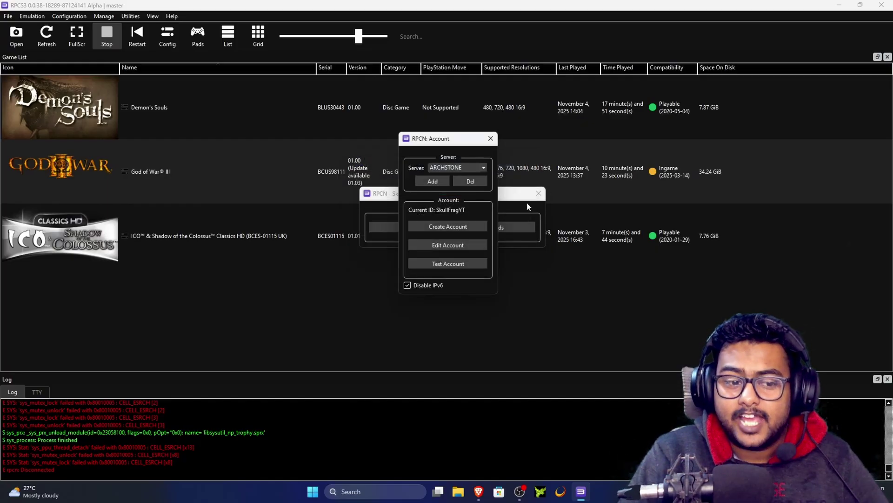
left_click(445, 227)
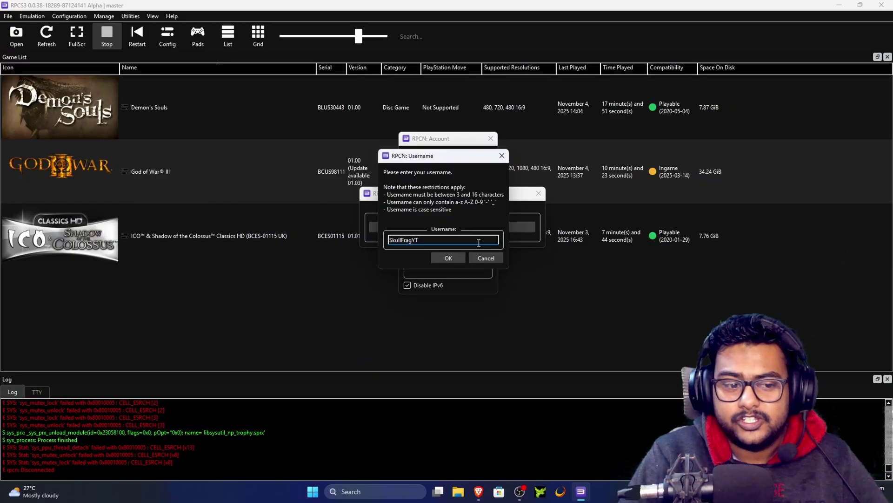
left_click(486, 257)
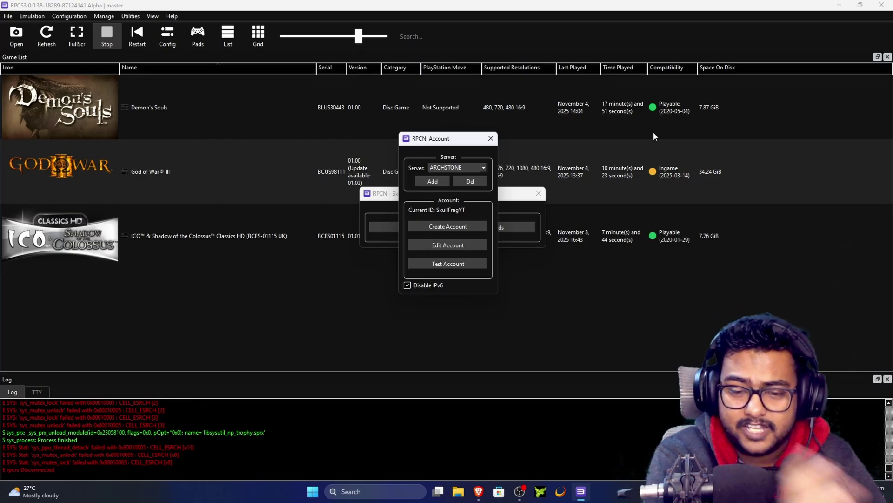
Step: Save the RPCN account details with their token and test the account
left_click(463, 245)
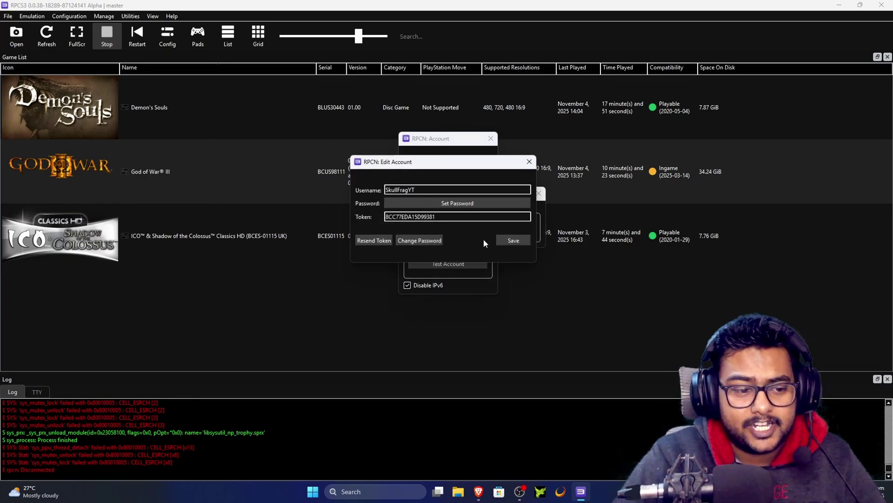
left_click_drag(456, 219, 376, 217)
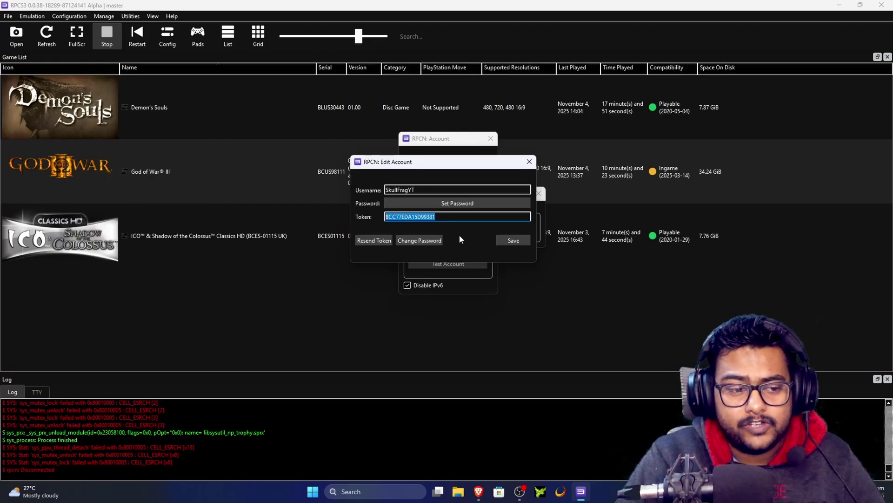
left_click(514, 242)
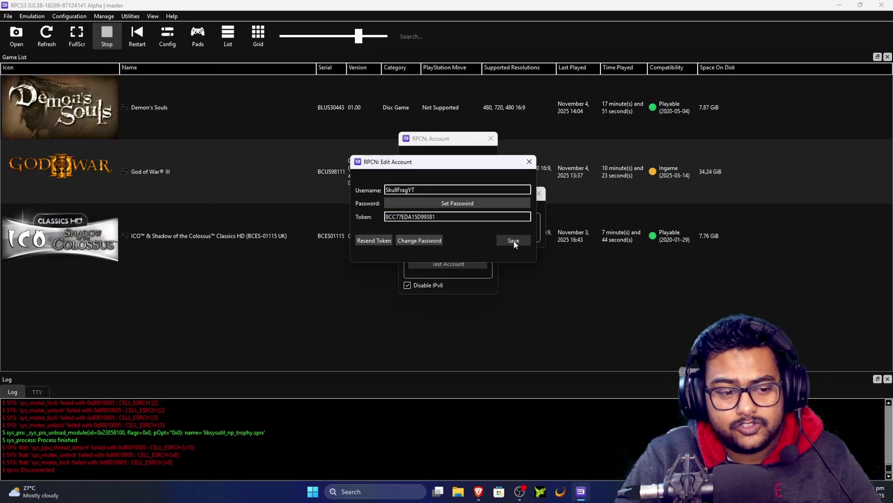
left_click(514, 241)
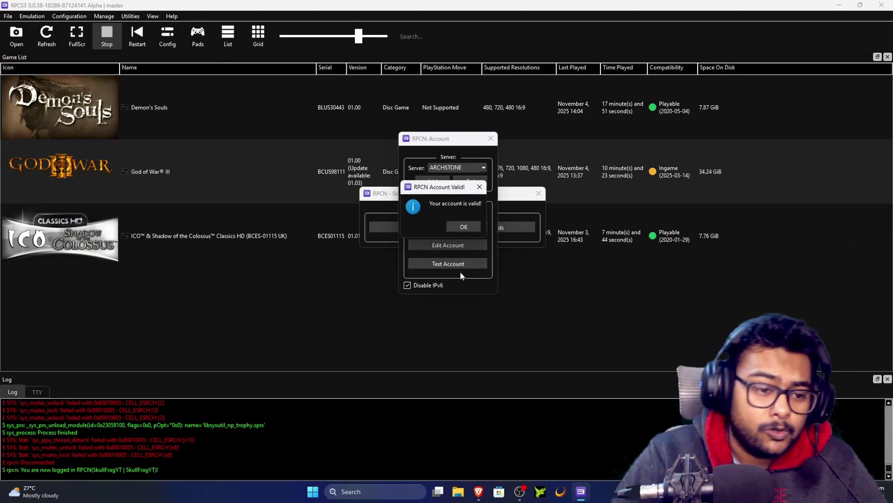
left_click(452, 227)
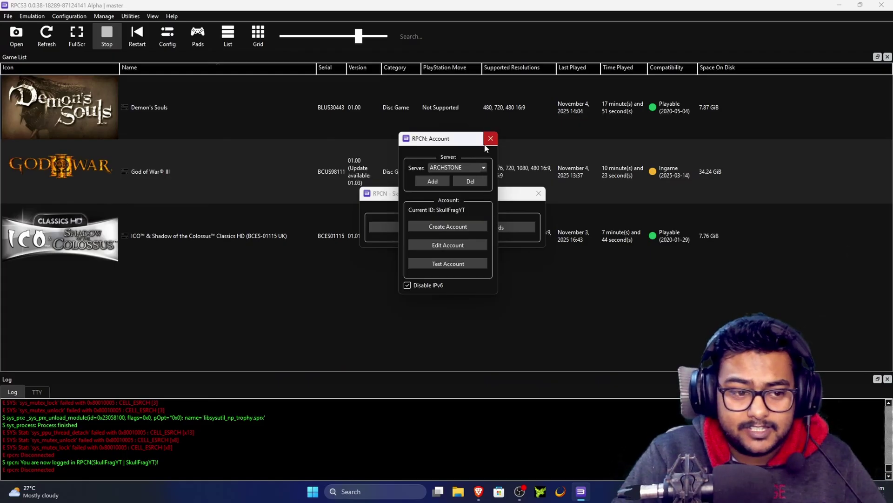
Step: Look through the available RPCN servers and select Official RPCN Server
left_click(476, 165)
left_click(477, 164)
left_click(479, 166)
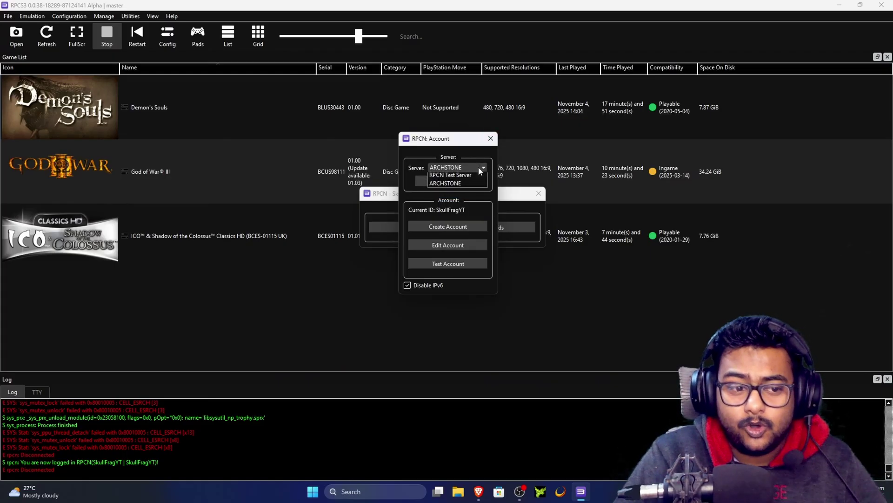
left_click(478, 166)
left_click(478, 166)
left_click(467, 185)
left_click(466, 168)
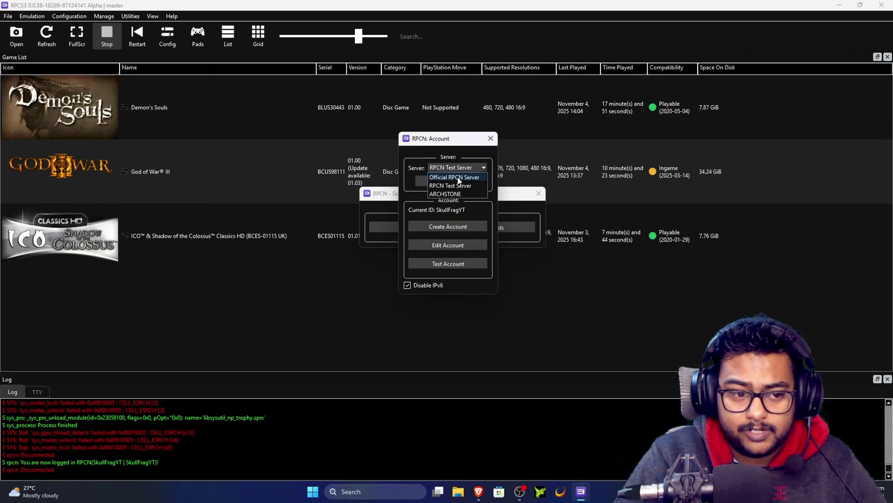
left_click(432, 177)
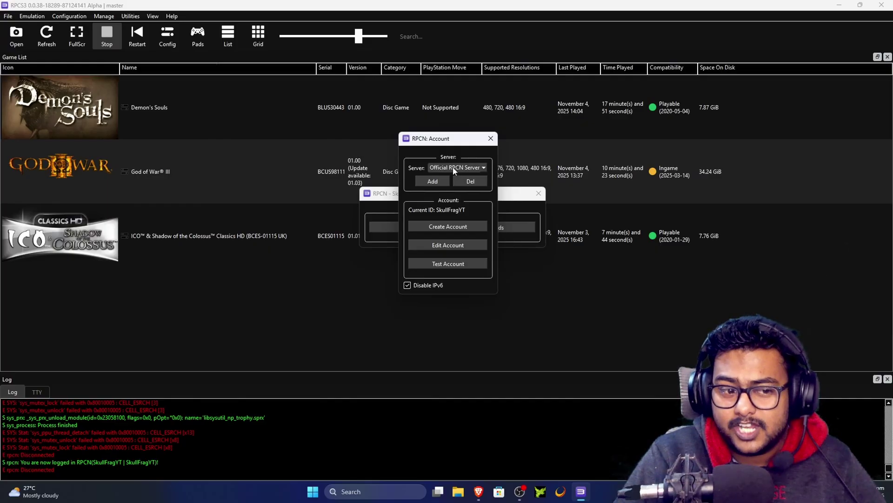
Step: Start adding an RPCN server and copy the host address np.rpcs3.net from The Archstones instructions in the browser
left_click(432, 182)
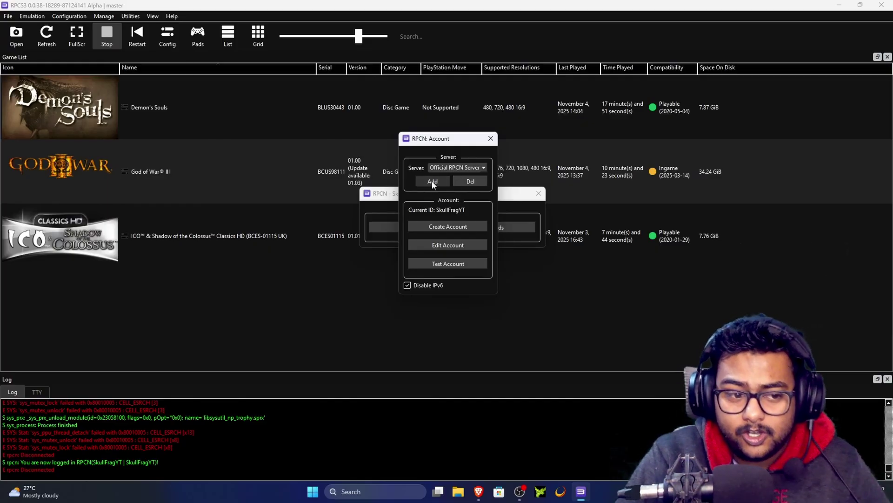
left_click(479, 492)
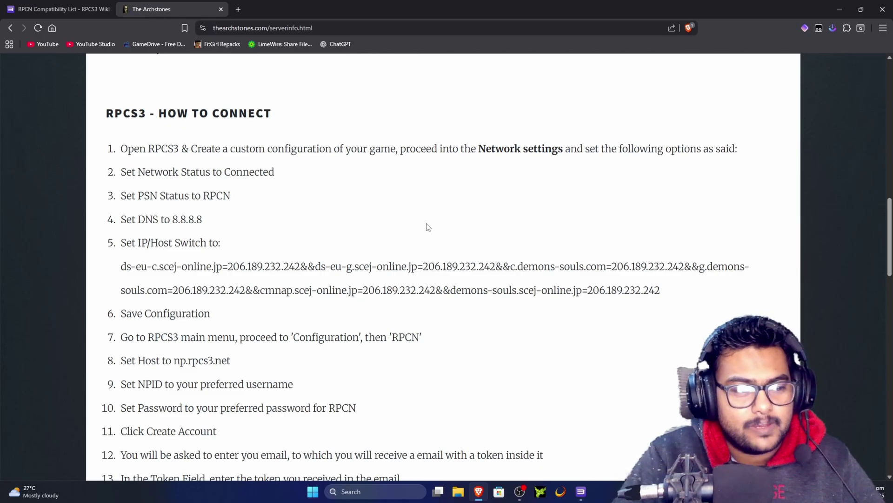
scroll(269, 219, "down", 4)
left_click_drag(230, 174, 172, 175)
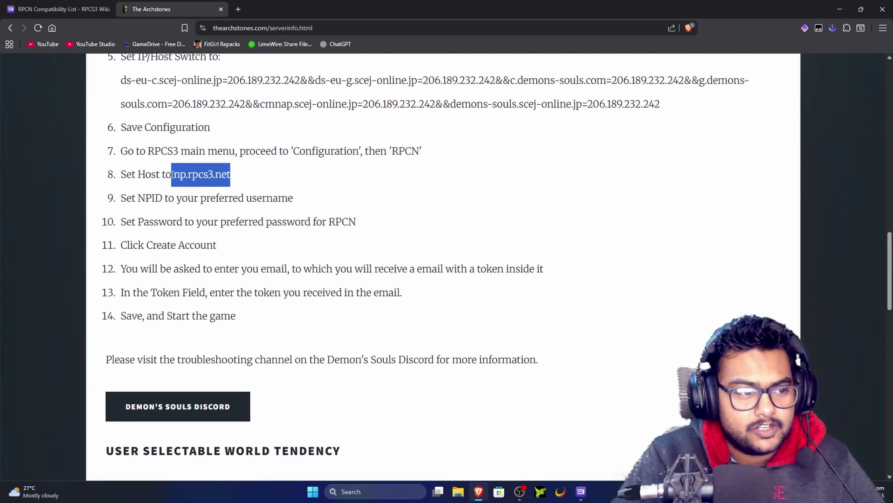
right_click(185, 174)
left_click(223, 181)
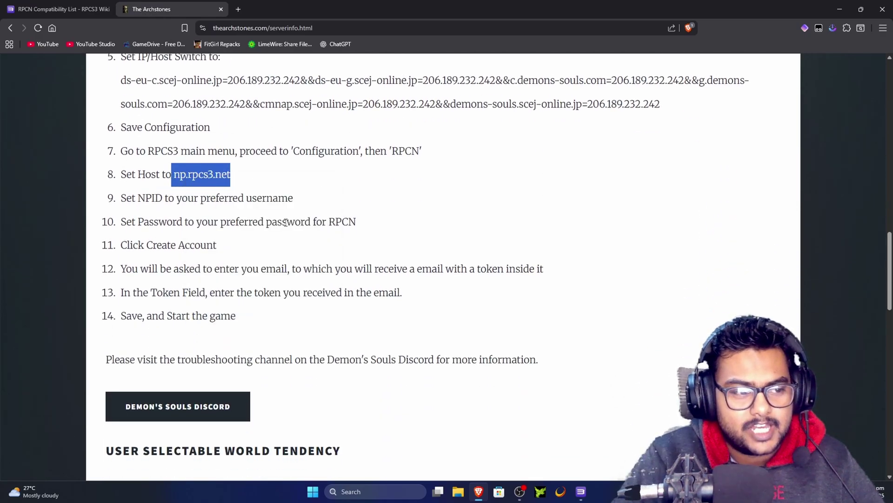
Step: Back in RPCS3, add an RPCN server with the host np.rpcs3.net and the description DEMON SOULS
left_click(581, 491)
left_click(397, 241)
key("ctrl+v")
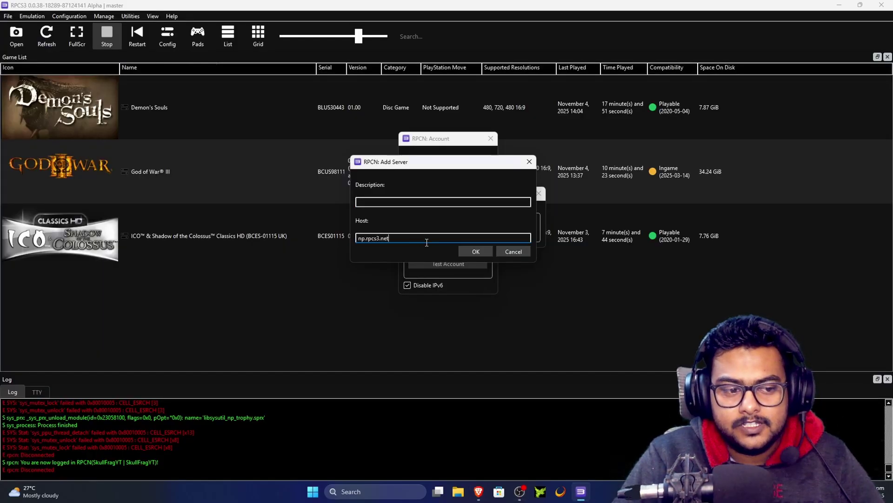
left_click(428, 203)
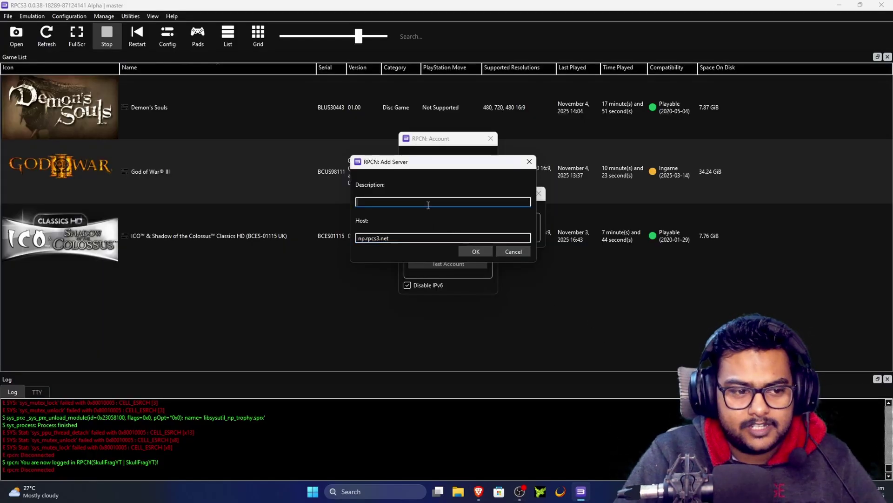
type("DEMON")
key("BackSpace")
key("BackSpace")
key("BackSpace")
key("BackSpace")
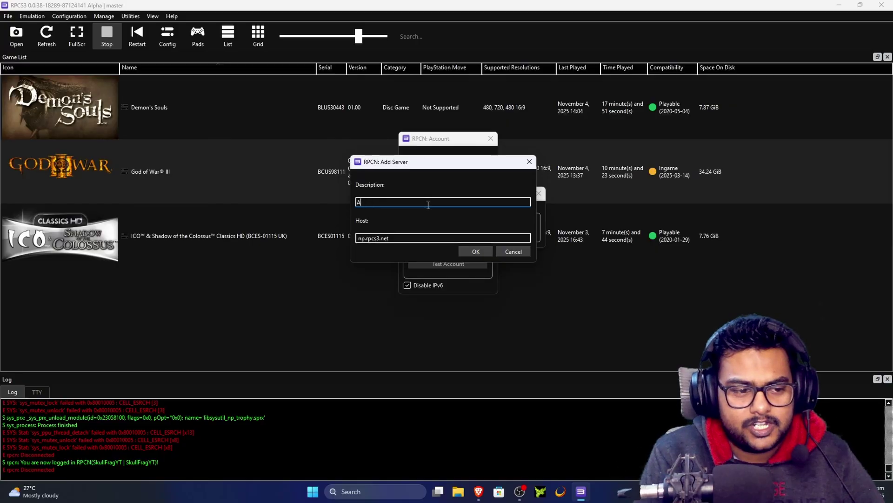
type("EMON SOULS")
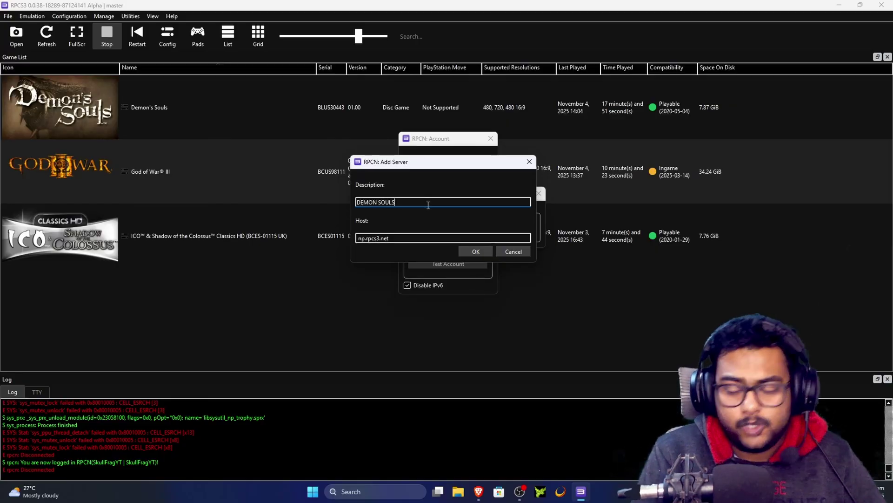
left_click(476, 250)
Step: Delete the DEMON SOULS server entry and select ARCHSTONE as the RPCN server
left_click(461, 166)
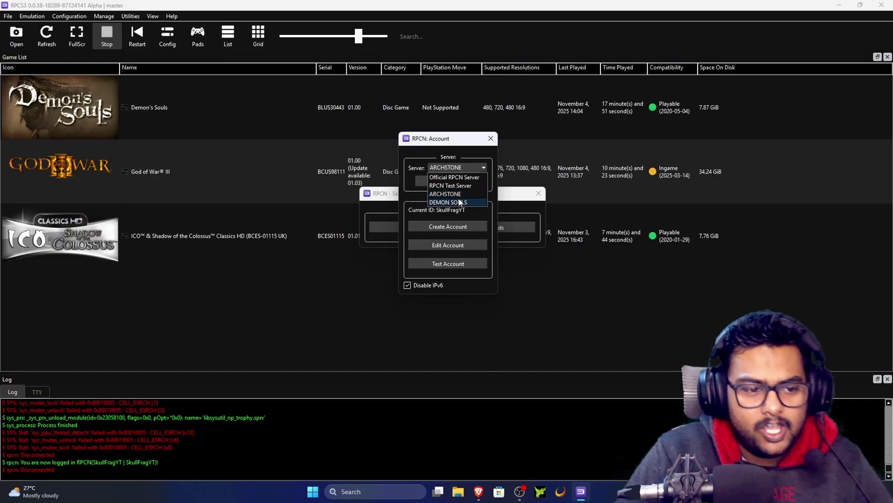
left_click(461, 203)
left_click(474, 184)
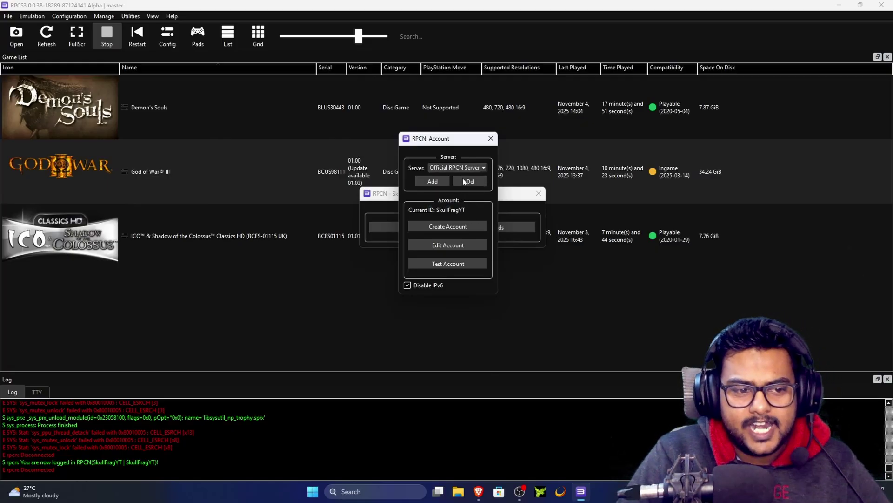
left_click(467, 168)
left_click(456, 194)
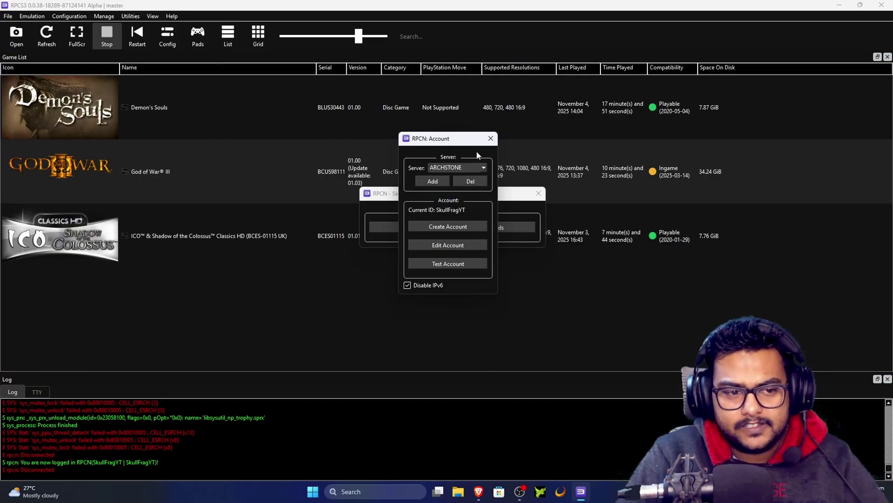
Step: Close the RPCN windows and open the network settings of the Demon's Souls custom configuration
left_click(491, 138)
left_click(539, 193)
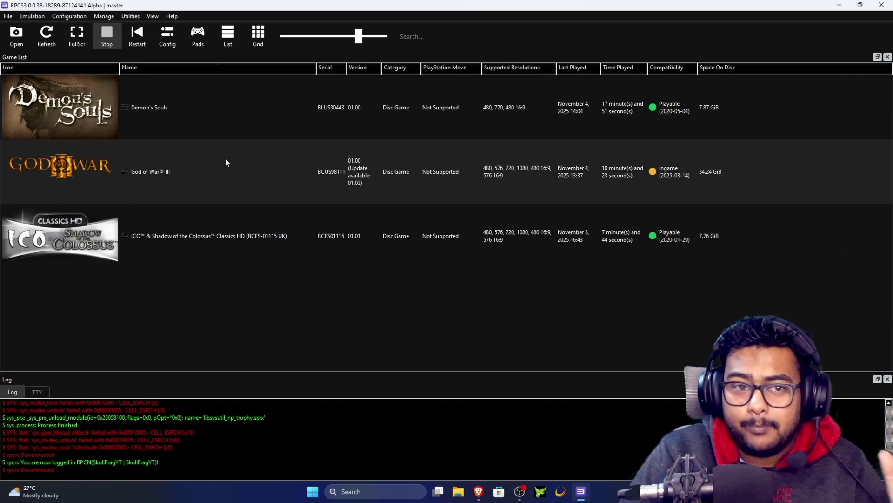
left_click(194, 110)
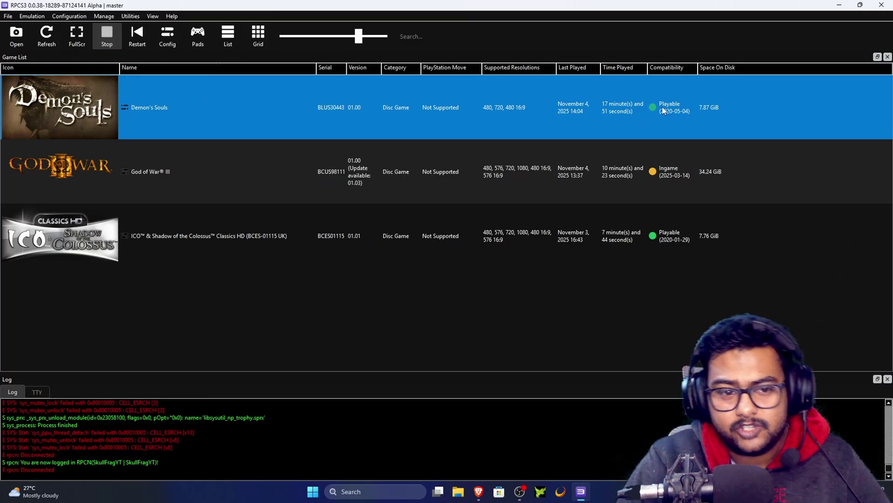
right_click(184, 99)
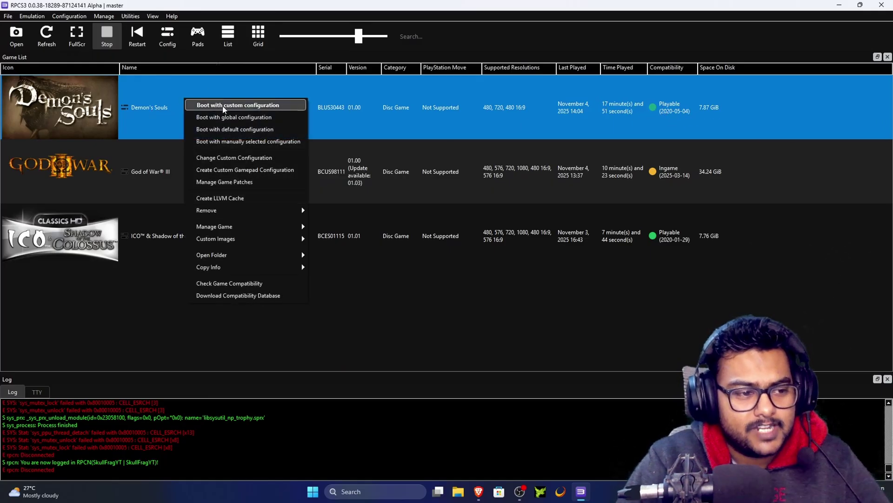
left_click(232, 158)
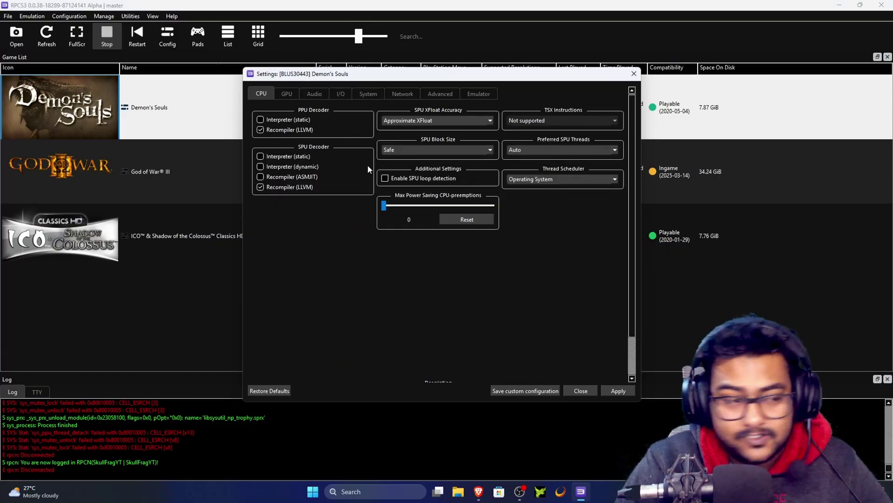
left_click(409, 97)
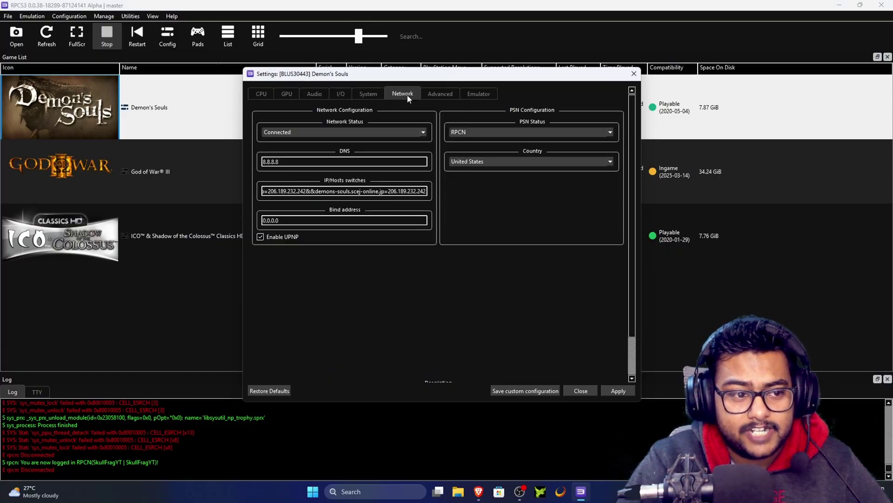
Step: Set the network status to Connected and the PSN status to RPCN for Demon's Souls
left_click(353, 133)
left_click(328, 140)
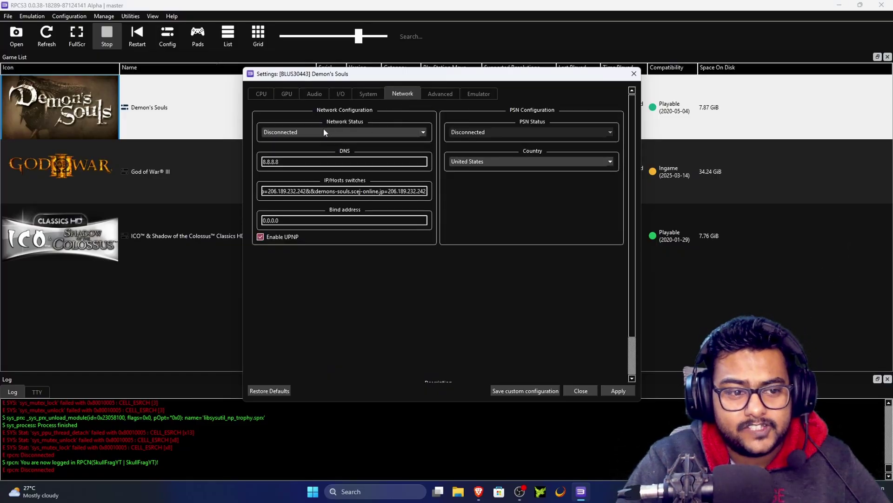
left_click(319, 130)
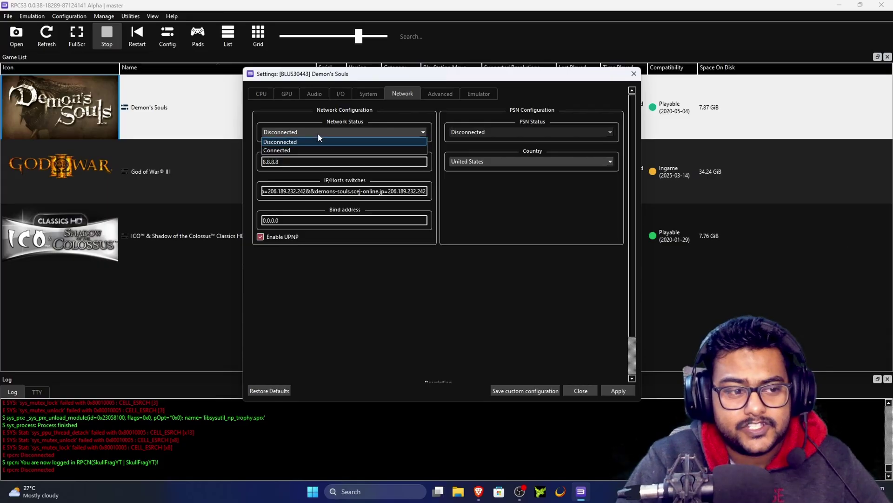
left_click(292, 151)
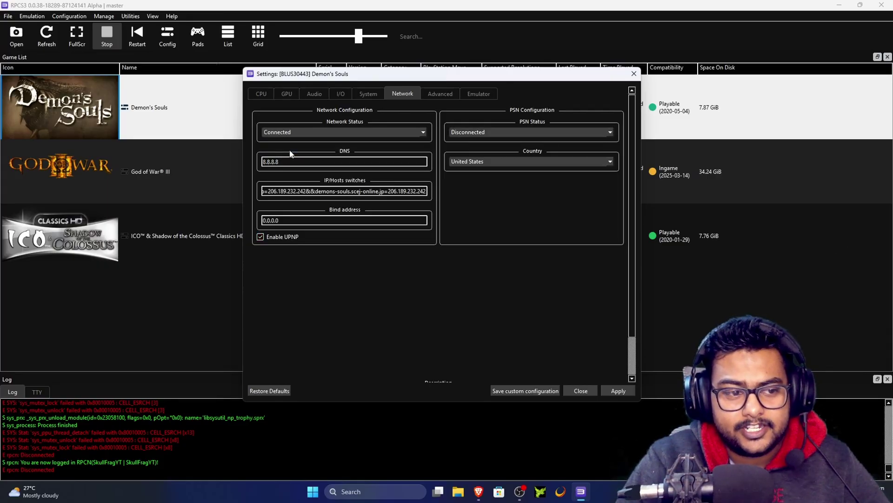
left_click(503, 136)
left_click(466, 161)
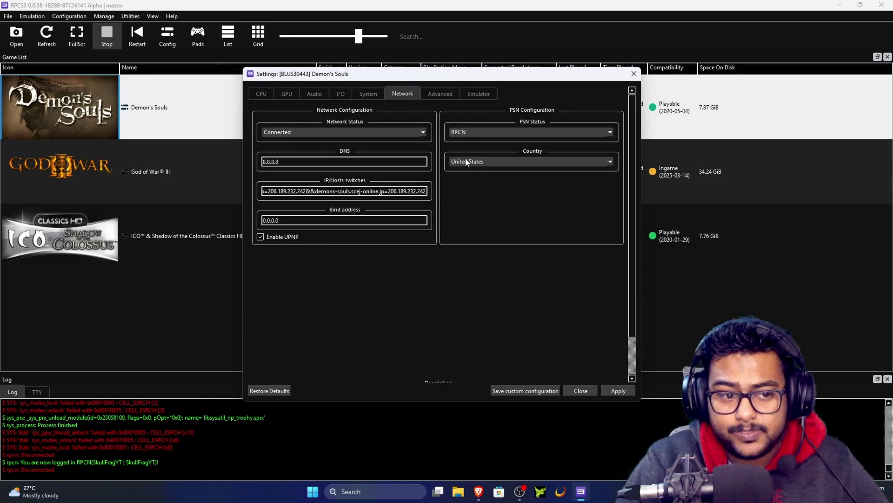
Step: Look through the available countries in the PSN configuration
left_click(513, 162)
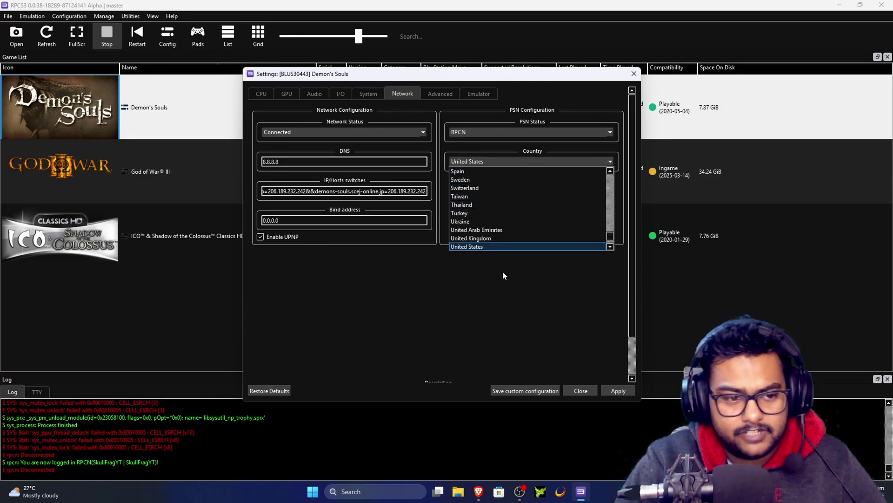
scroll(512, 218, "up", 5)
left_click(557, 342)
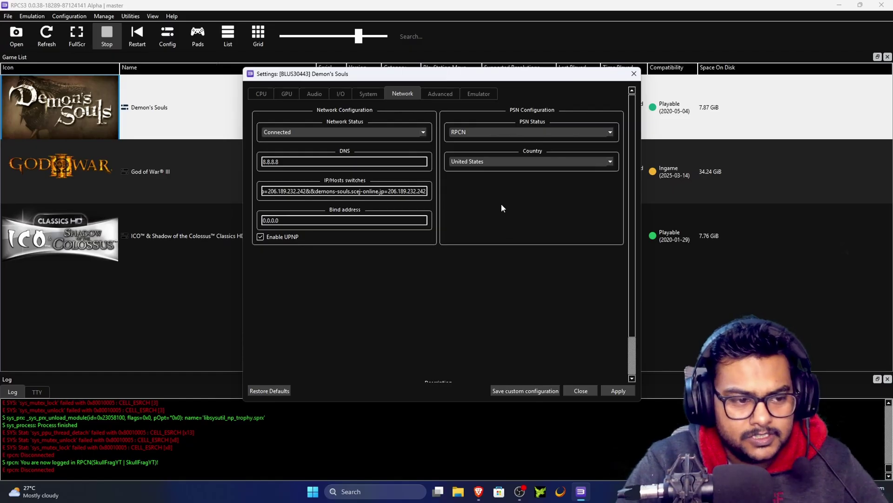
Step: Copy the full IP/Host Switch string from the RPCS3 connection instructions on The Archstones page in the browser
left_click(479, 494)
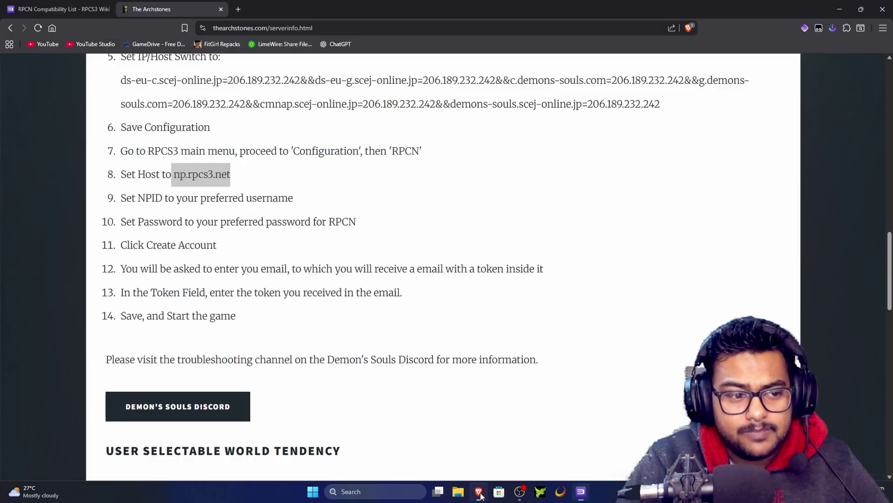
left_click(380, 239)
scroll(388, 241, "up", 3)
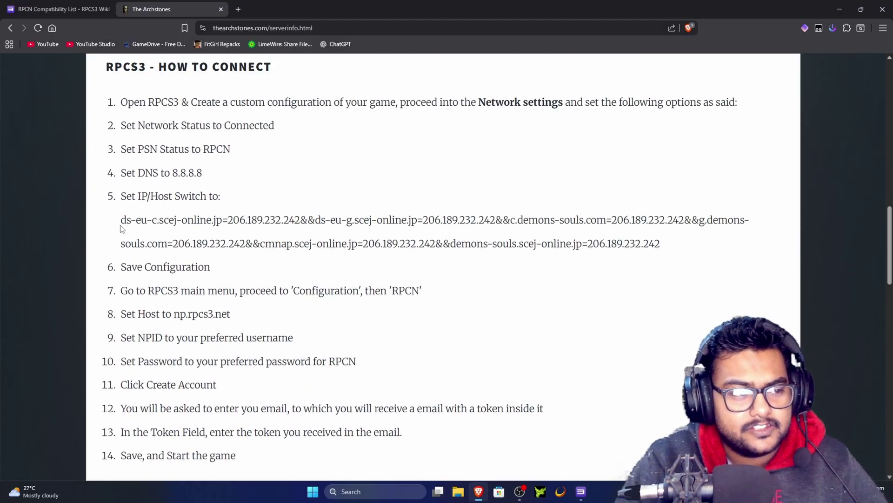
left_click_drag(120, 228, 670, 246)
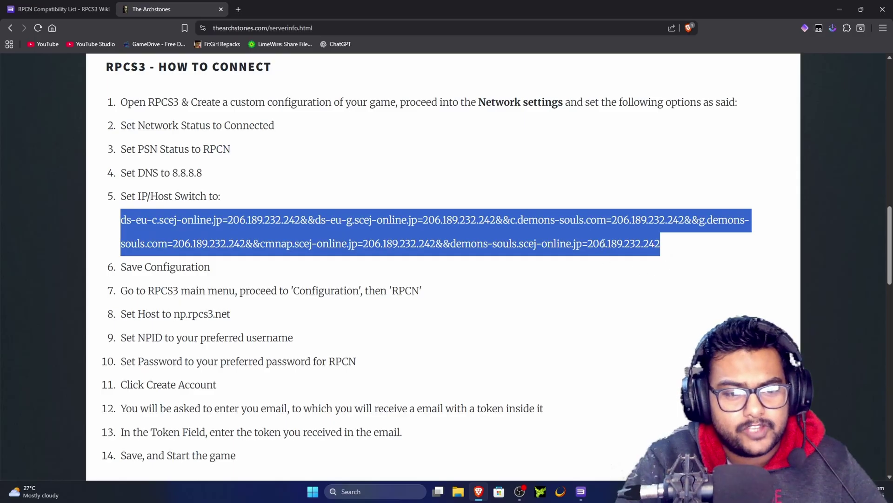
right_click(602, 243)
left_click(653, 255)
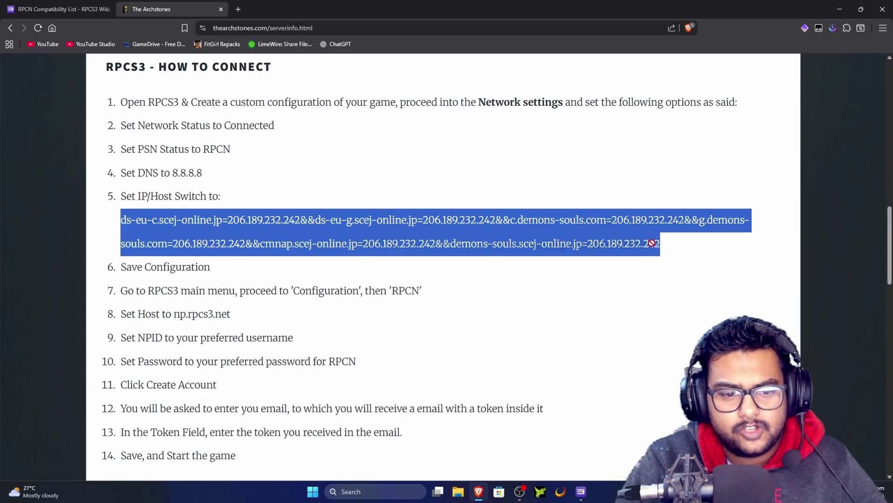
left_click_drag(670, 253, 122, 221)
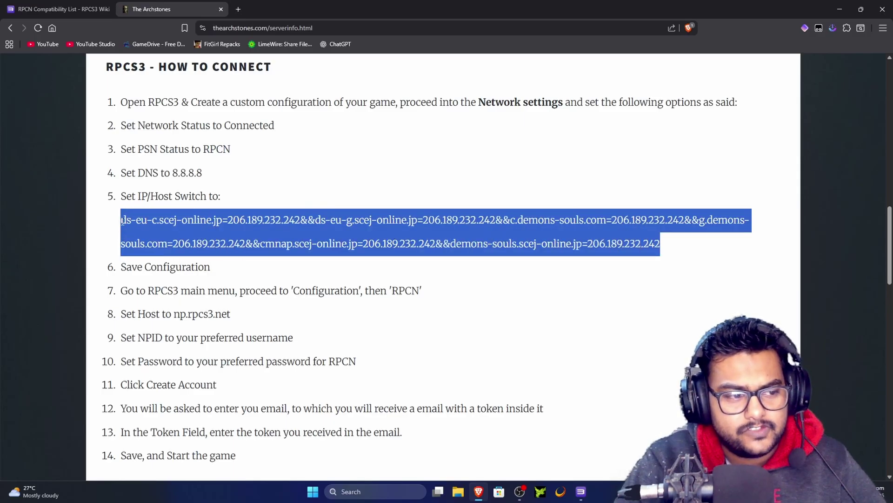
right_click(122, 222)
left_click(149, 229)
Step: Back in RPCS3, select the whole IP/Hosts switches entry and save the Demon's Souls custom configuration
key("alt+Tab")
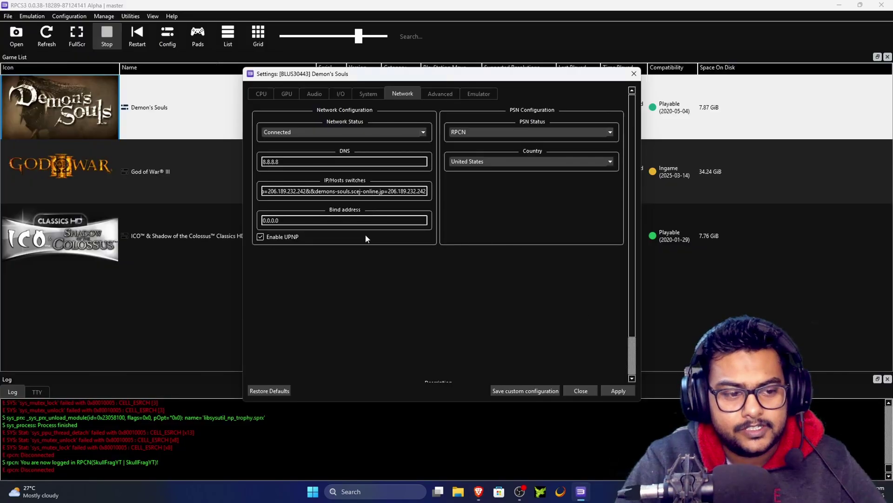
left_click(332, 190)
key("ctrl+a")
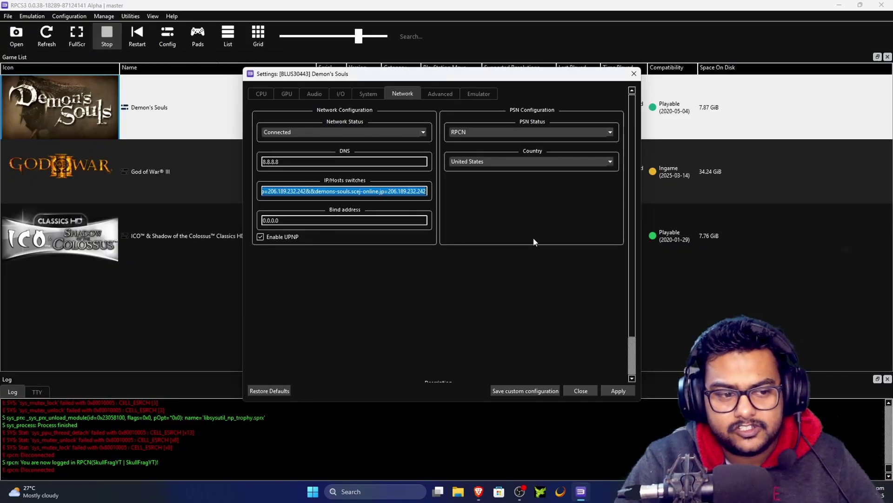
left_click(518, 232)
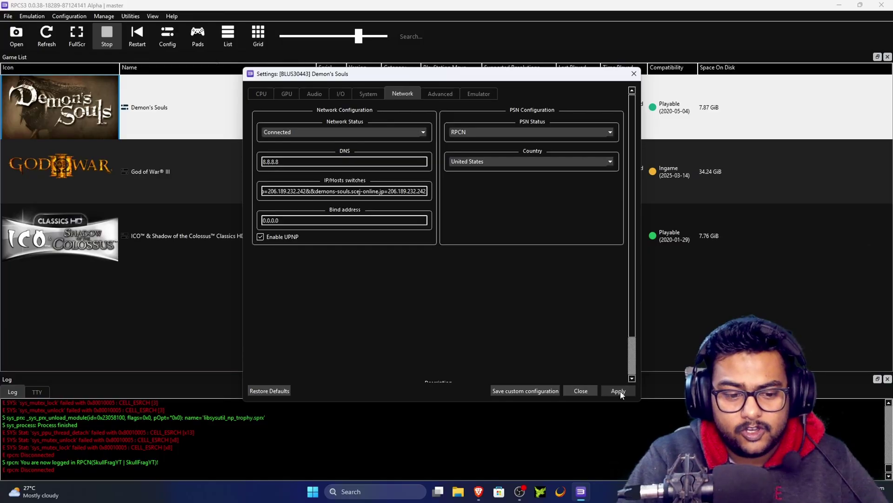
left_click(535, 391)
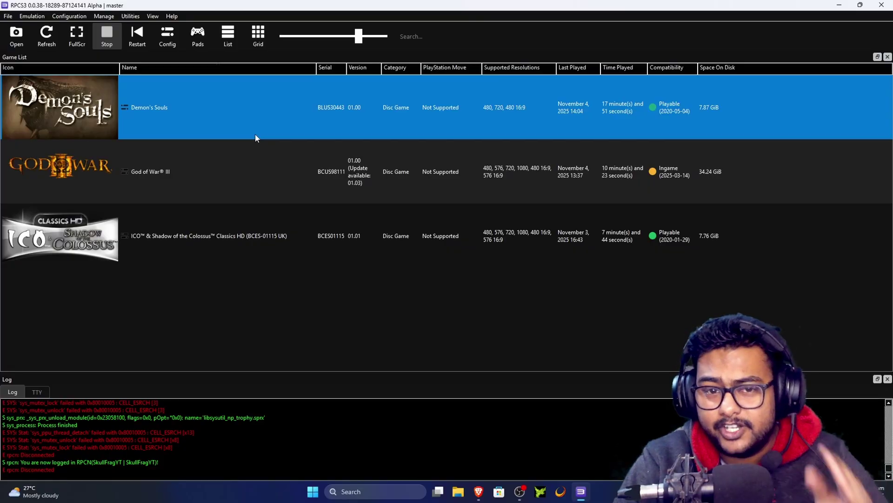
Step: Boot Demon's Souls, start a new game and accept The Archstones welcome message
double_click(162, 99)
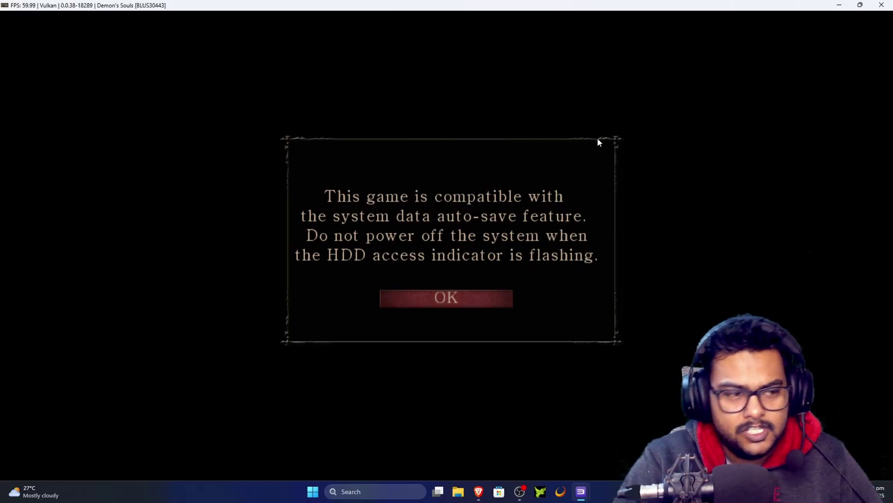
key("x")
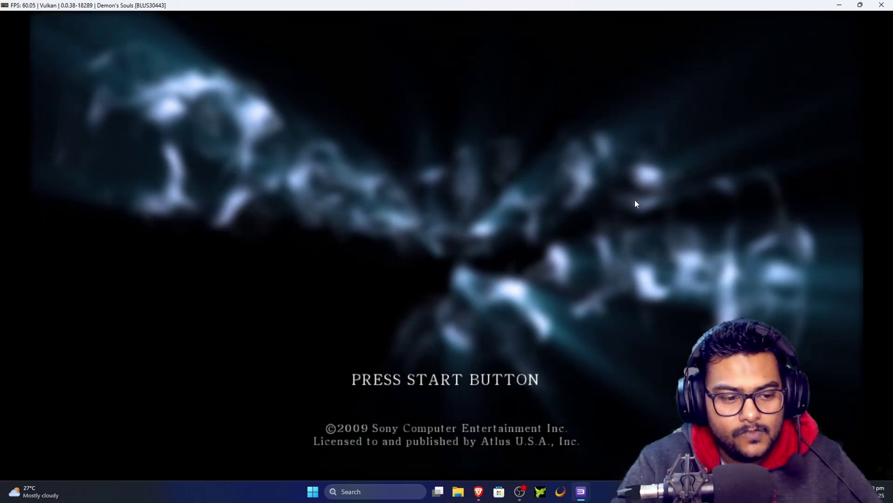
key("Return")
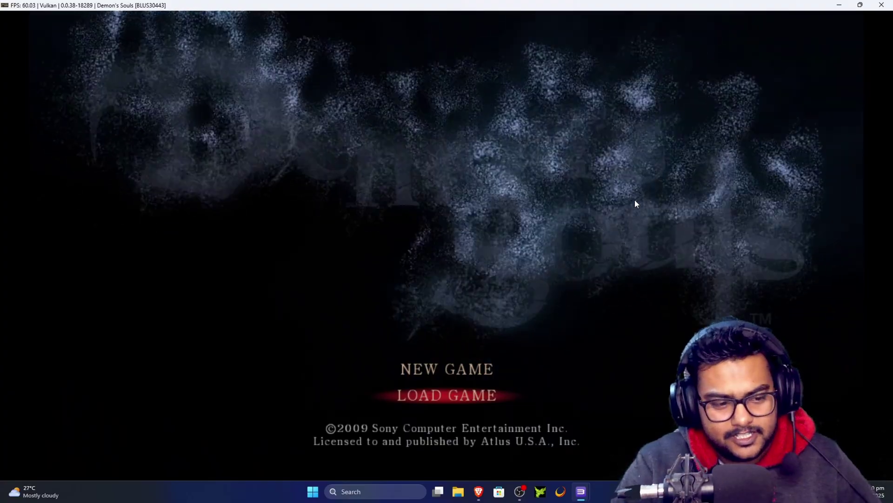
key("Up")
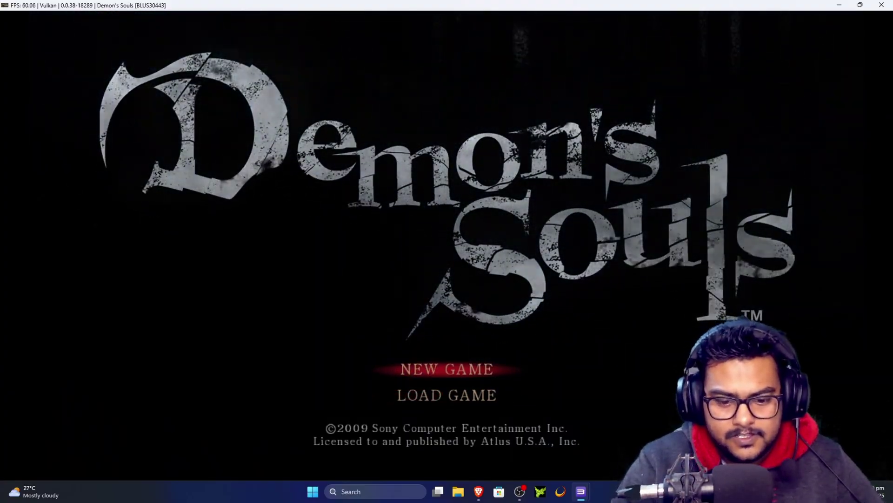
key("Return")
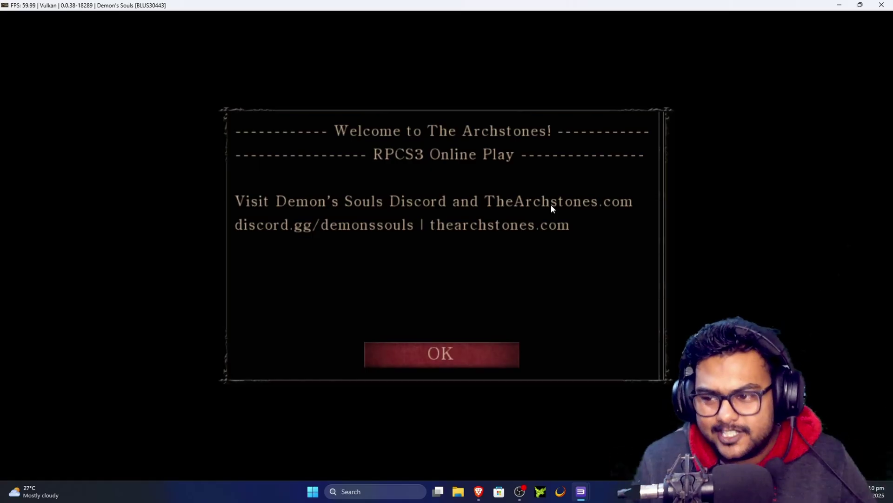
key("Return")
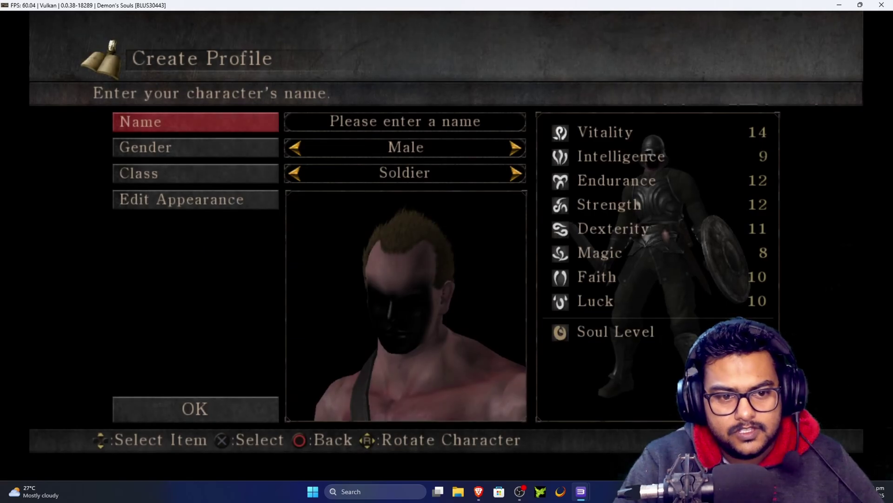
Step: Enter skull as the character's name in the new profile
key("x")
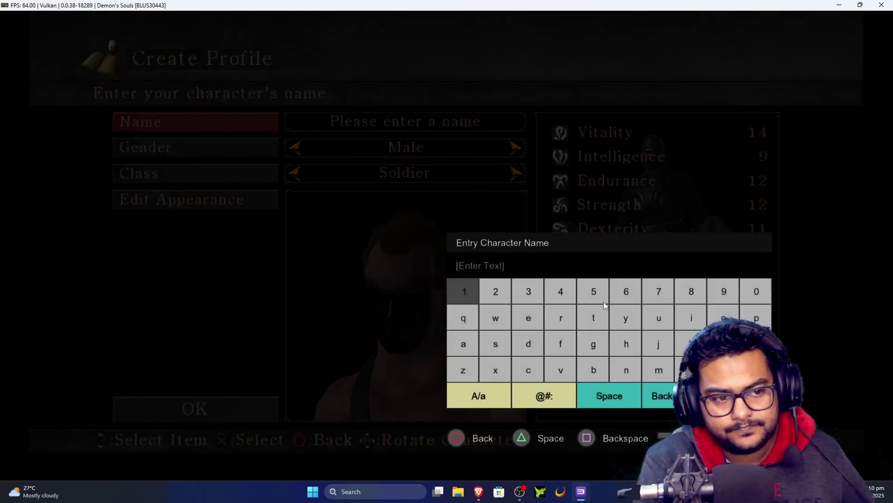
key("Down")
key("Right")
key("Right")
key("Down")
type("s")
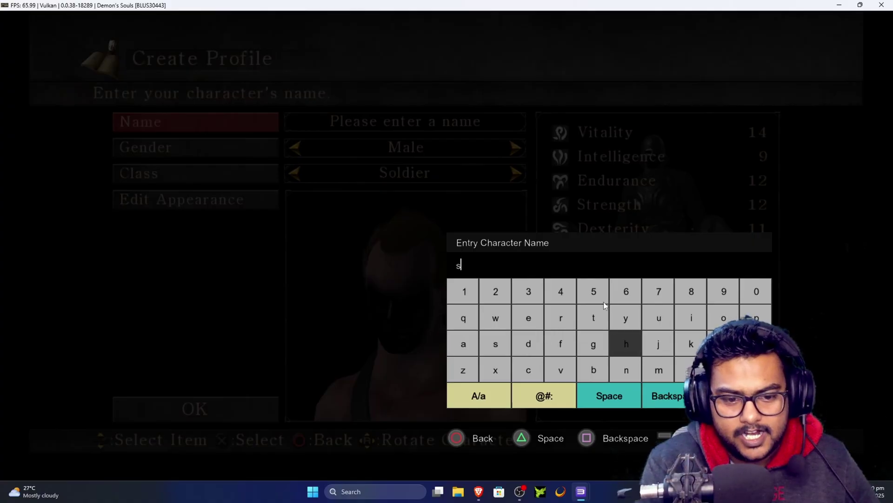
type("kull")
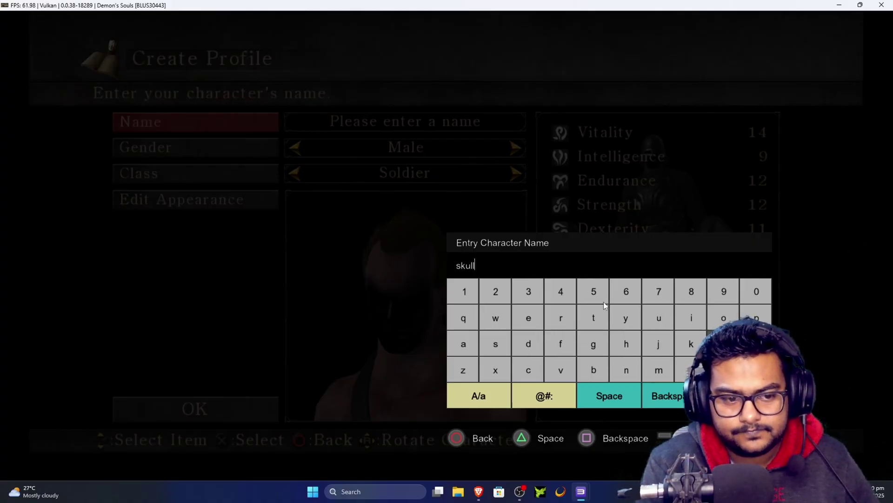
key("Return")
Step: Browse the starting classes and choose Knight for the character
key("Down")
key("Right")
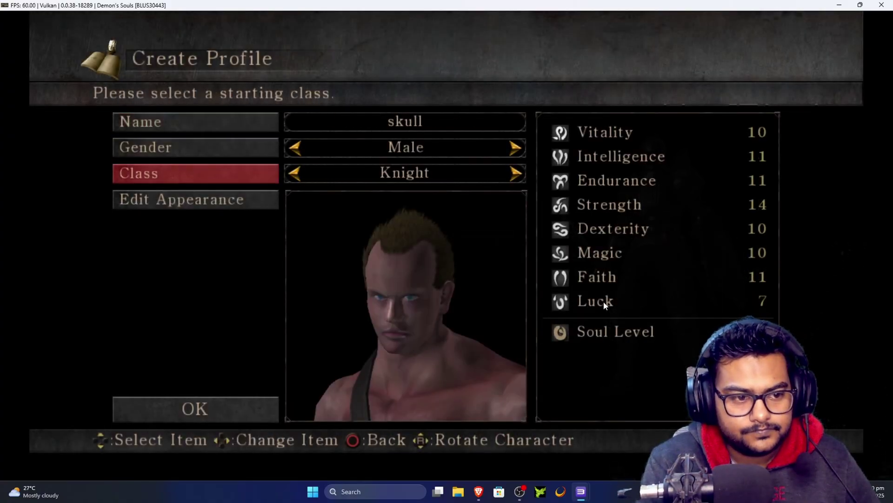
key("Left")
key("Left")
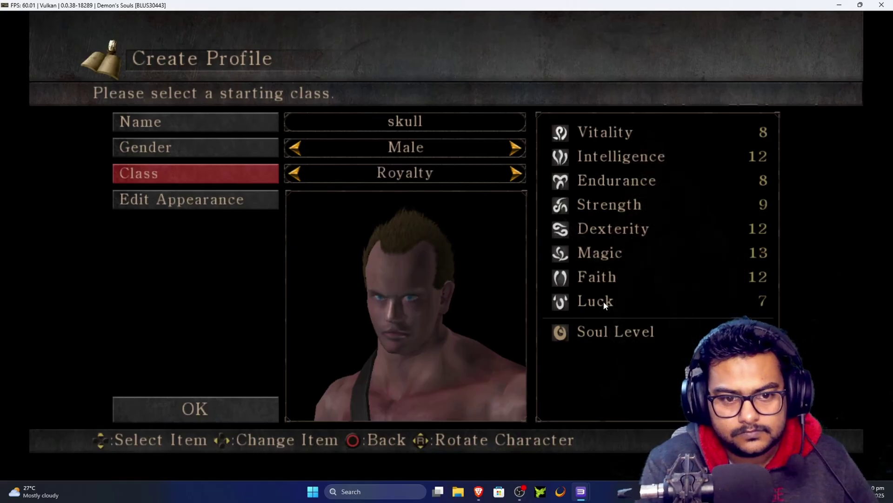
key("Right")
key("Right")
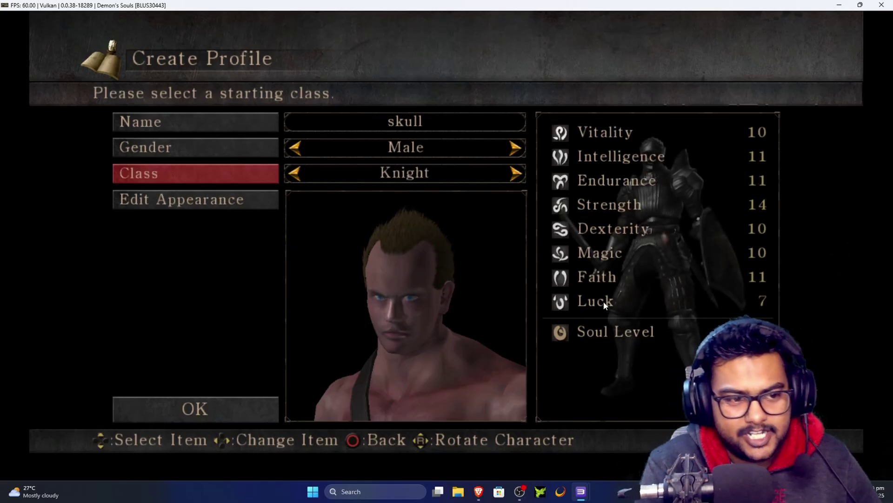
Step: Confirm the character profile and decline to play the journey to the Nexus
key("Down")
key("Down")
key("Return")
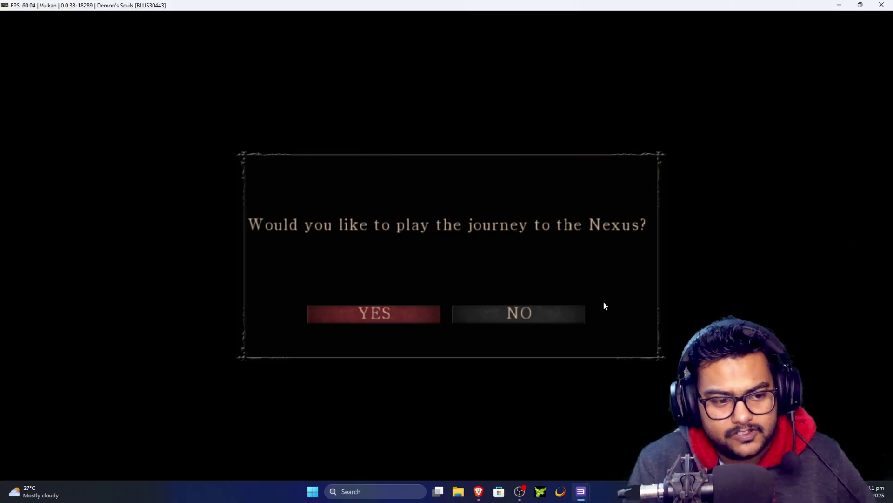
key("Right")
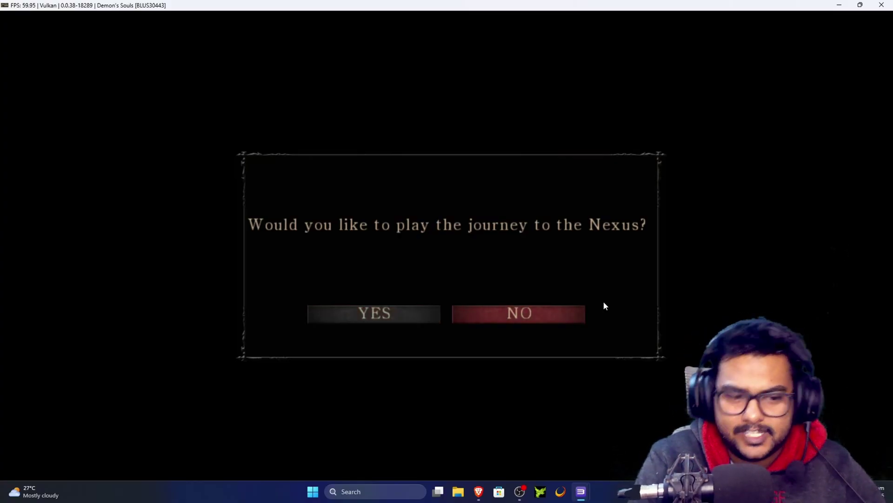
key("Return")
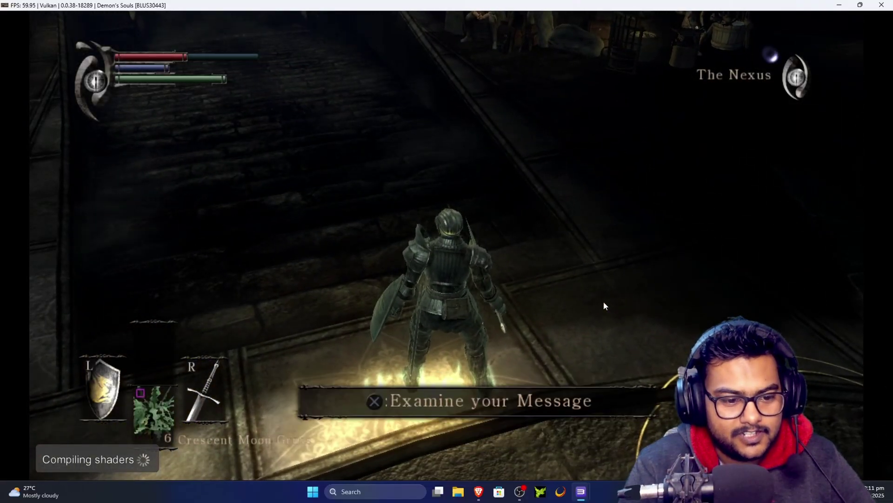
Step: Examine the message at the character's feet in the Nexus and walk around among the other messages
key("k")
key("k")
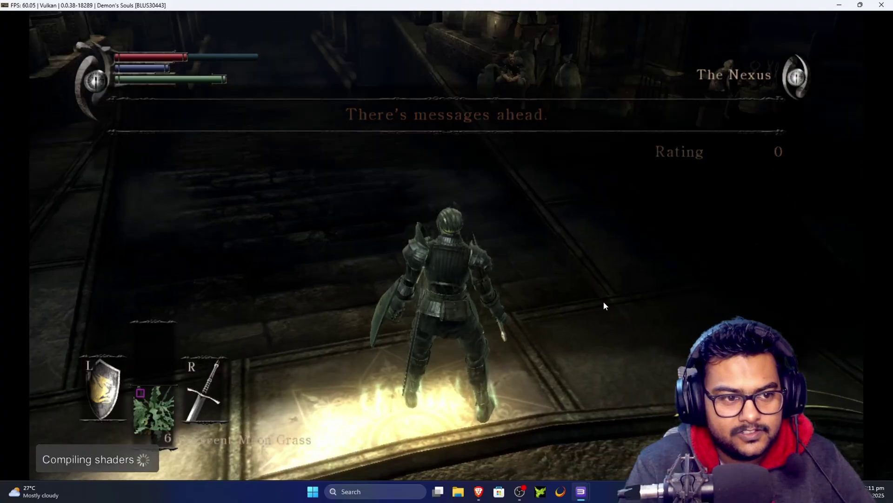
key("w")
key("w")
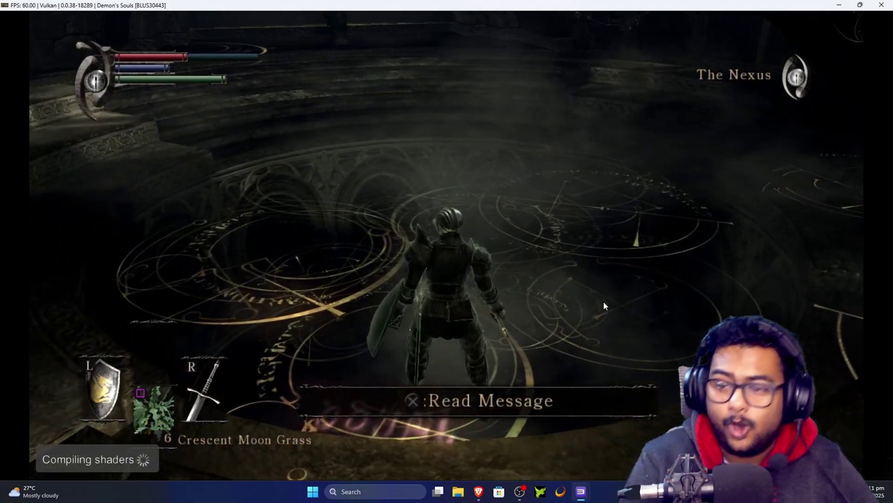
key("Page_Down")
key("w")
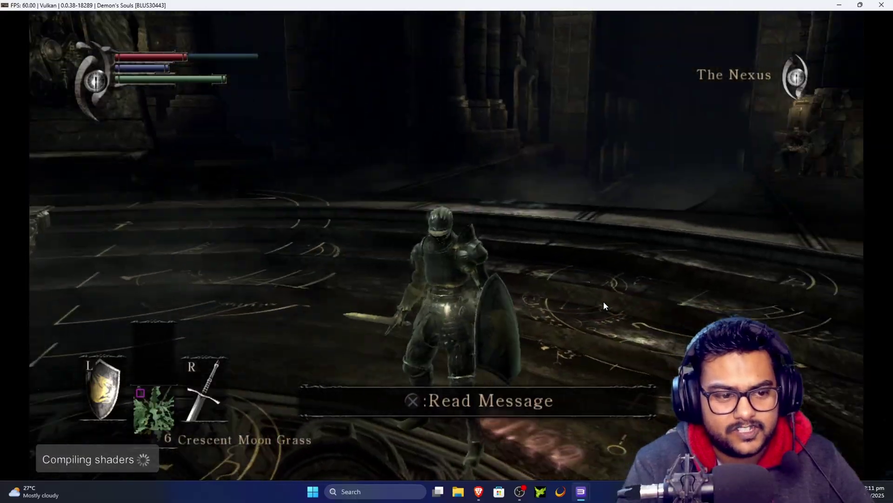
key("a")
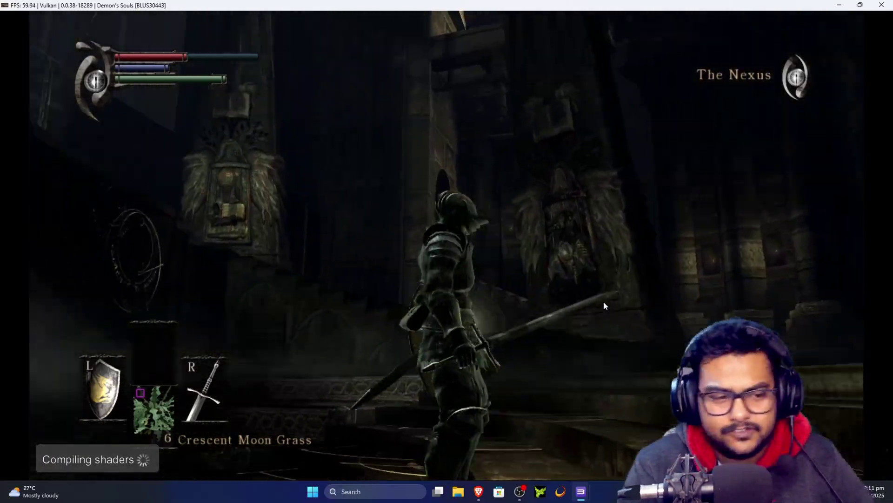